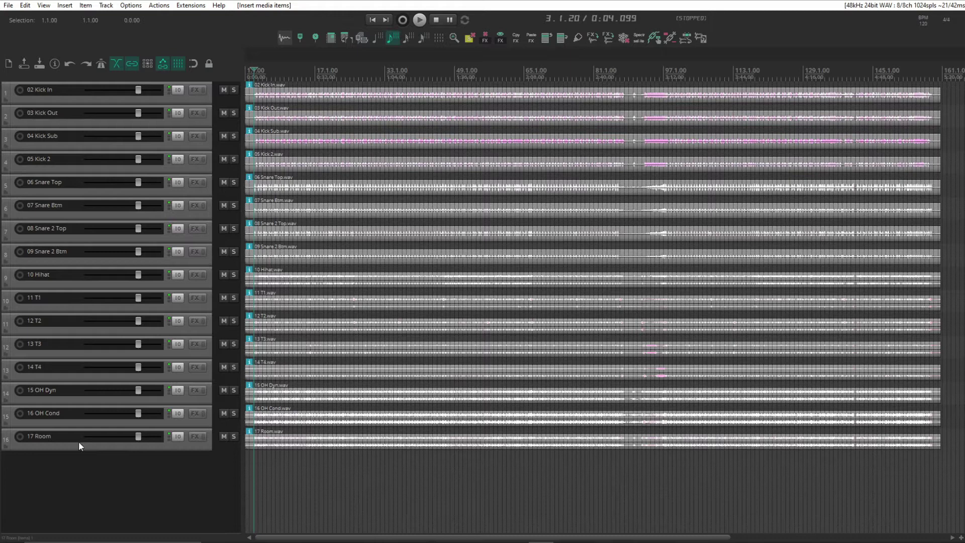
Add an empty track, move it to the top, and make it a folder ending at Room.
double_click(92, 483)
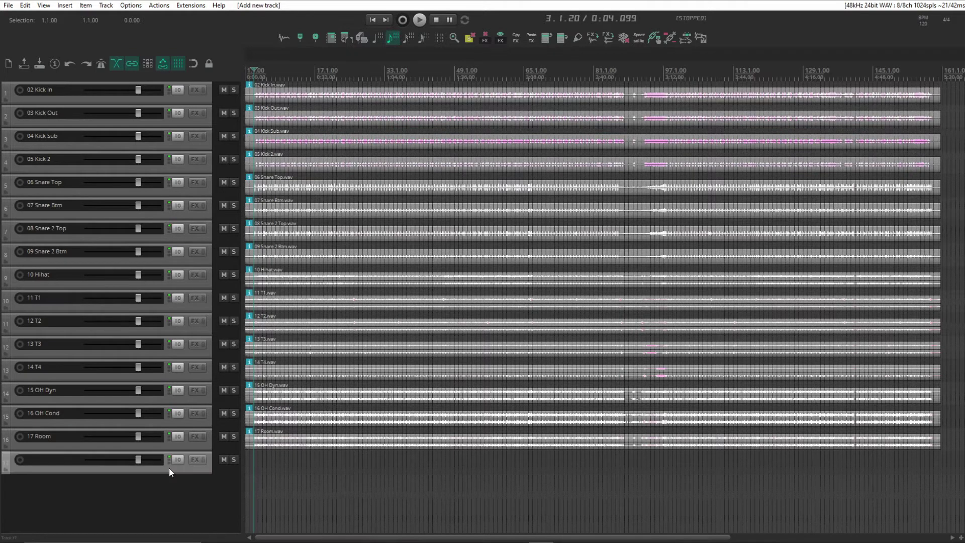
left_click_drag(169, 469, 116, 82)
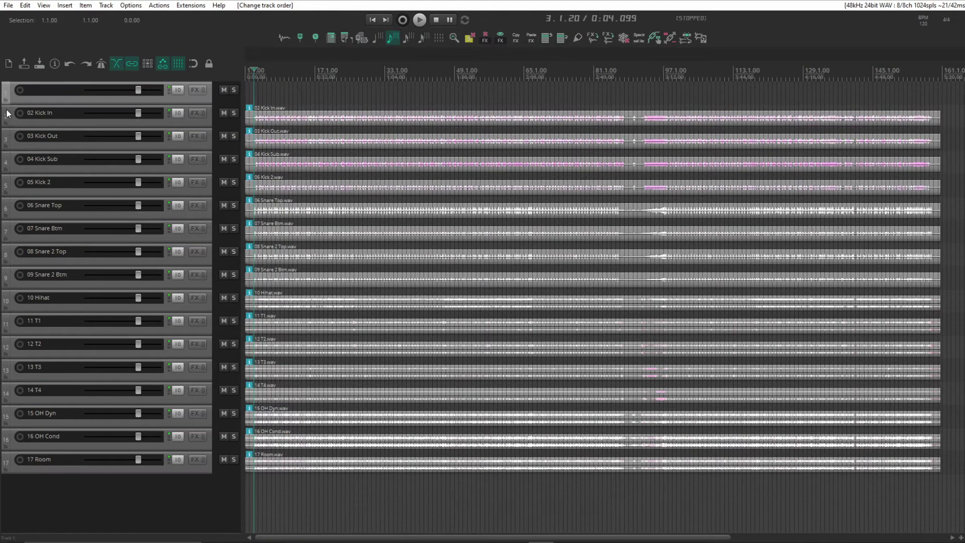
left_click_drag(7, 105, 11, 91)
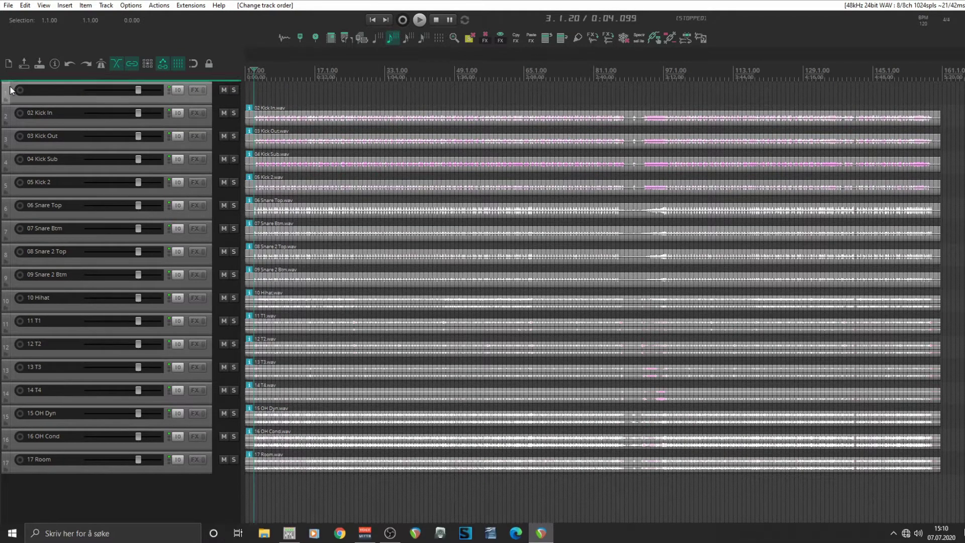
left_click(6, 99)
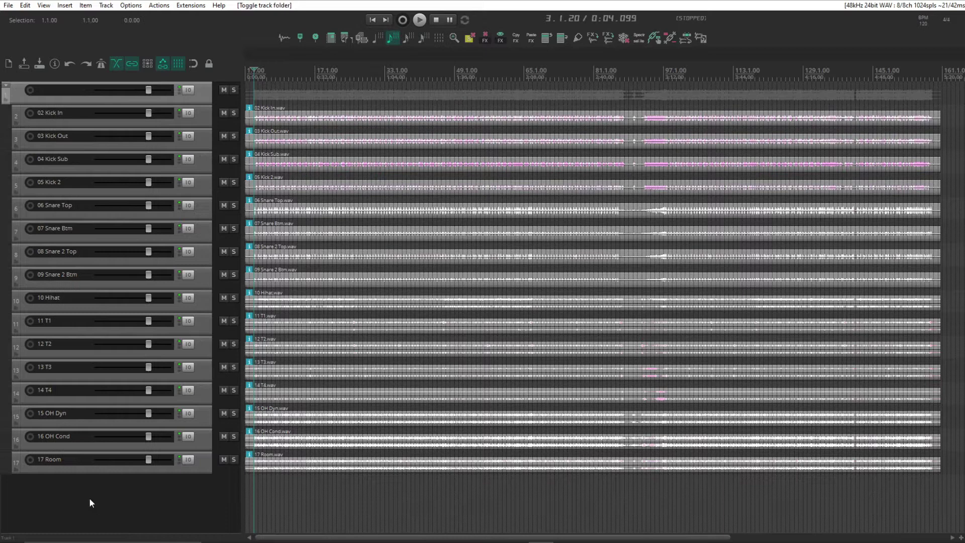
left_click(29, 469)
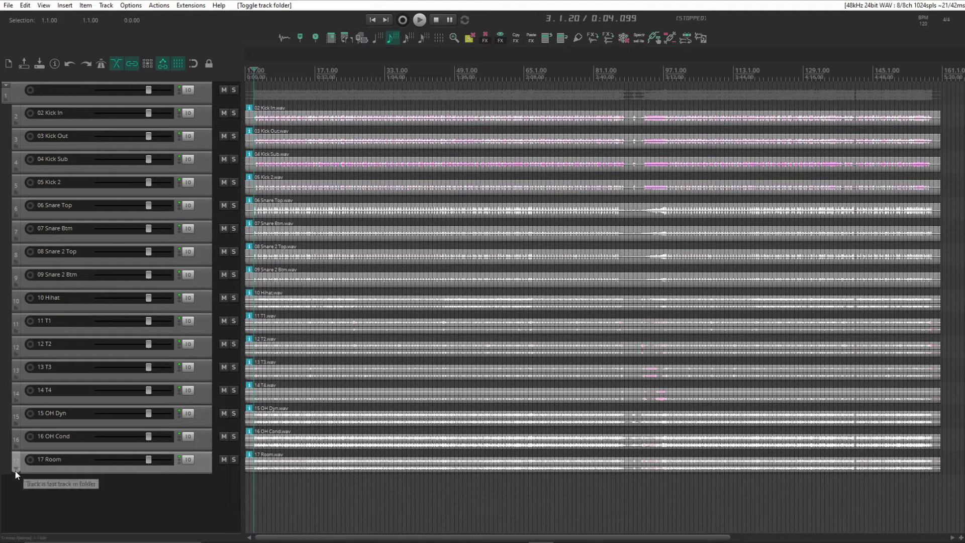
Name the test folder 'Drums', then undo the trial: delete it and restore Room to a normal track.
double_click(41, 90)
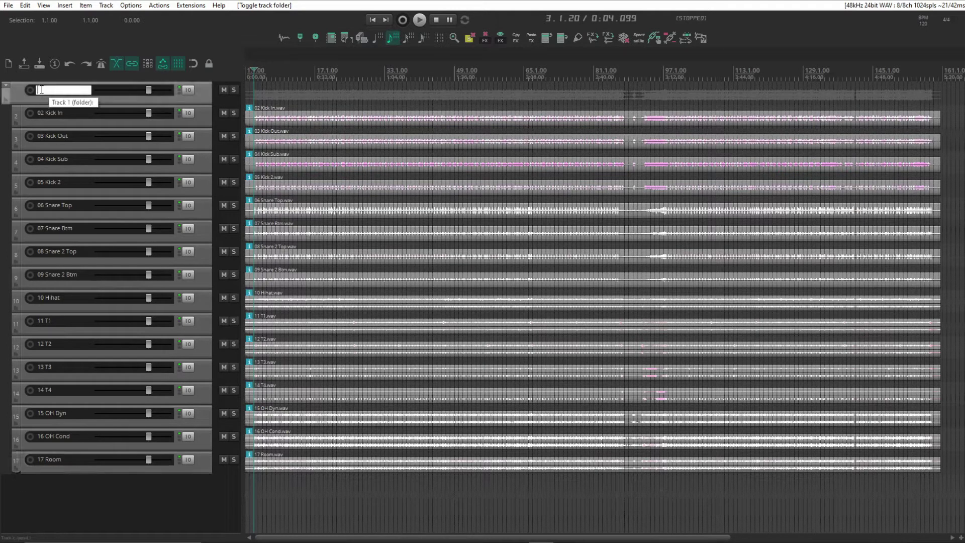
type("Drums")
key("Return")
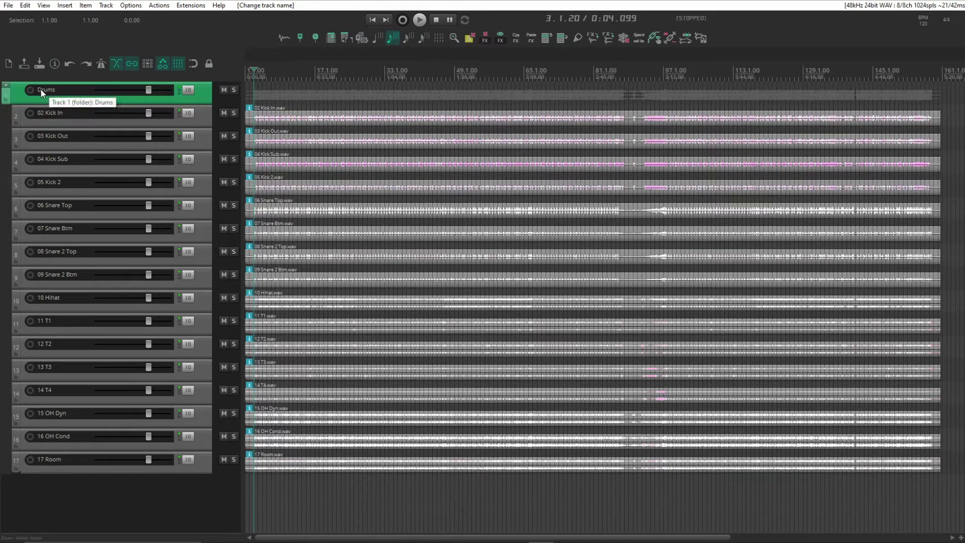
left_click(5, 100)
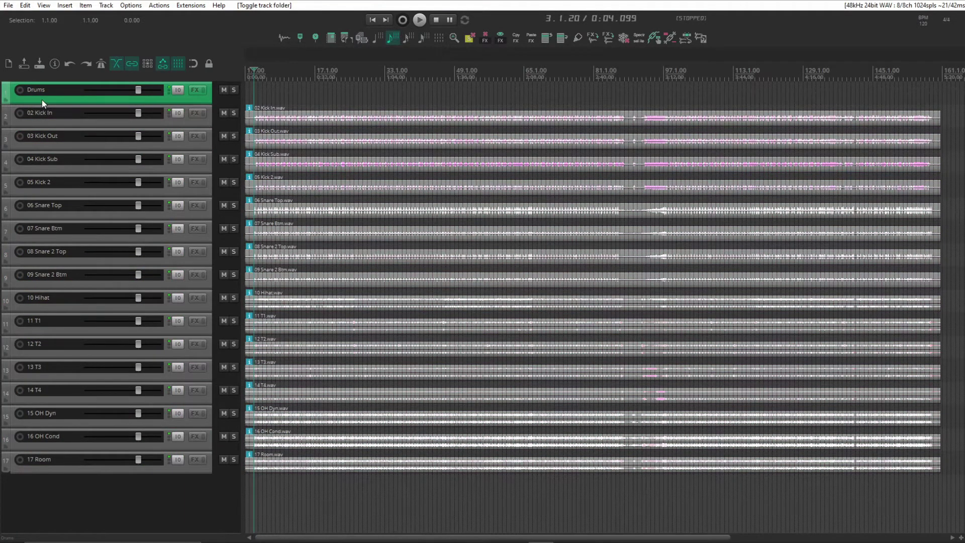
key("Delete")
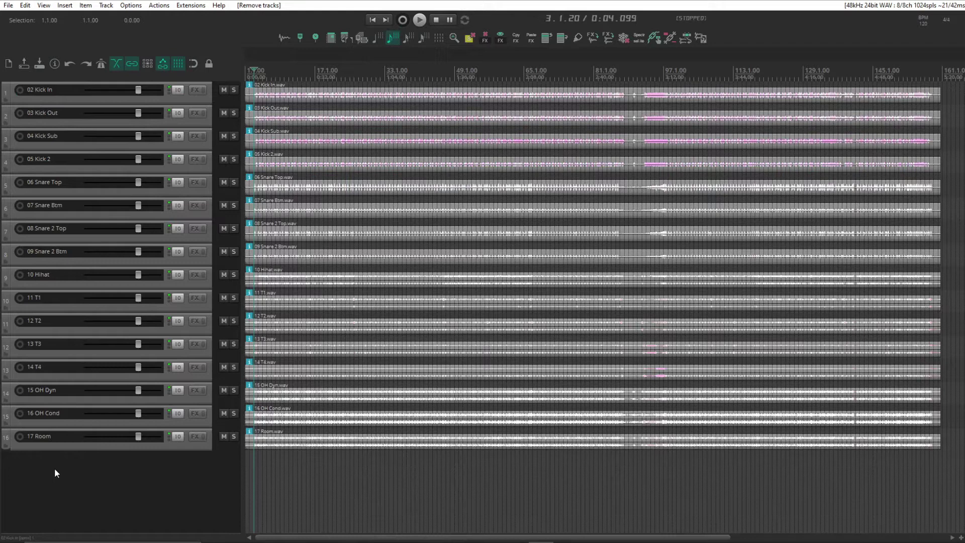
left_click(7, 445)
From Actions > Show action list, start a new custom action.
left_click(154, 6)
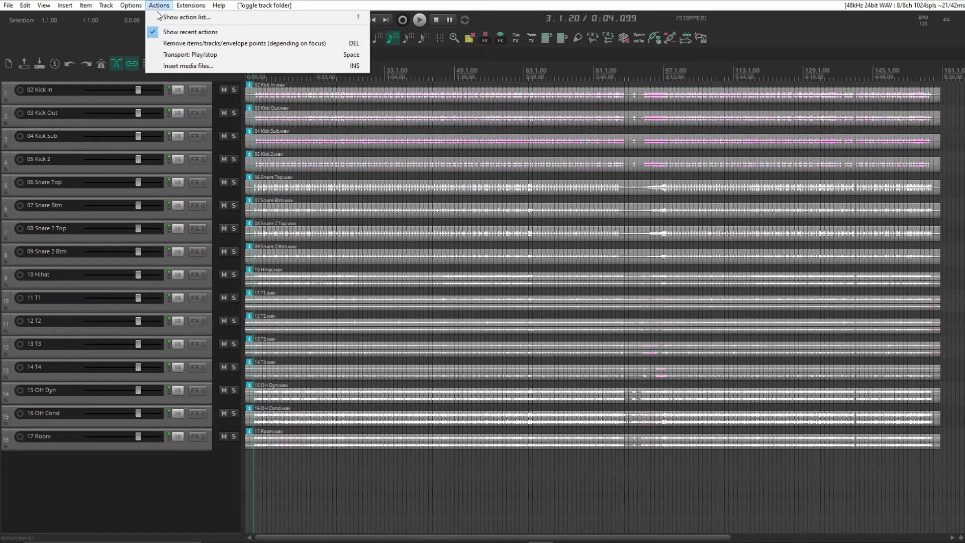
left_click(159, 17)
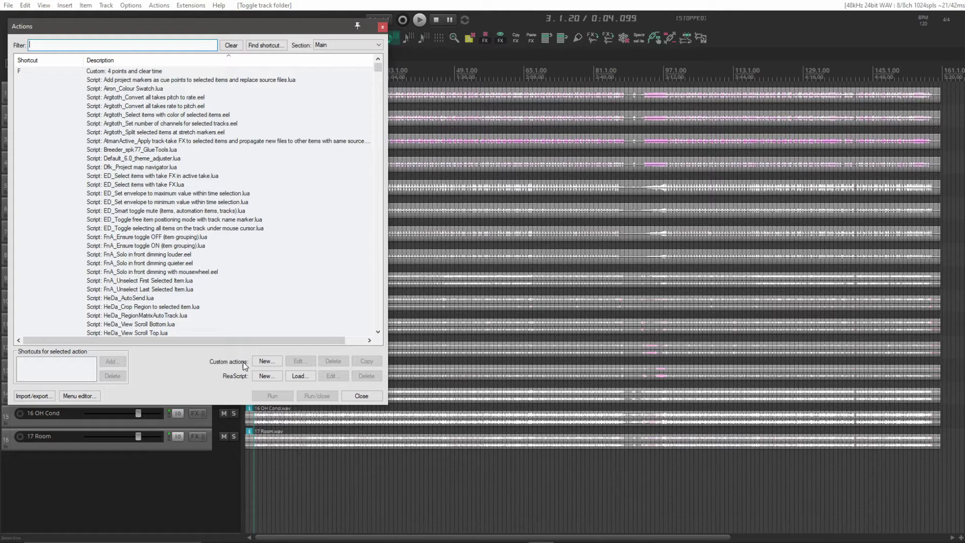
left_click(267, 362)
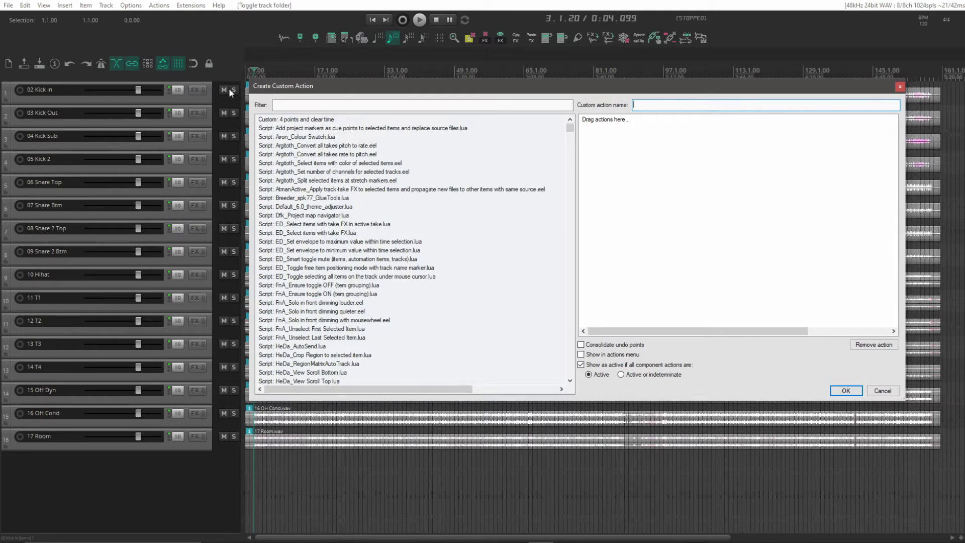
Search 'save current' and add SWS: Save current track selection as the first step.
left_click(284, 105)
type("save current")
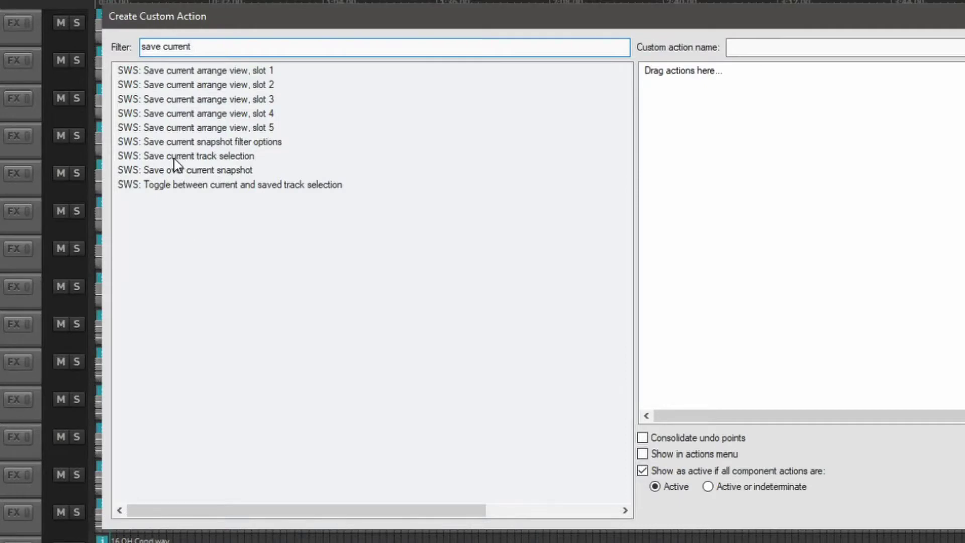
left_click(176, 157)
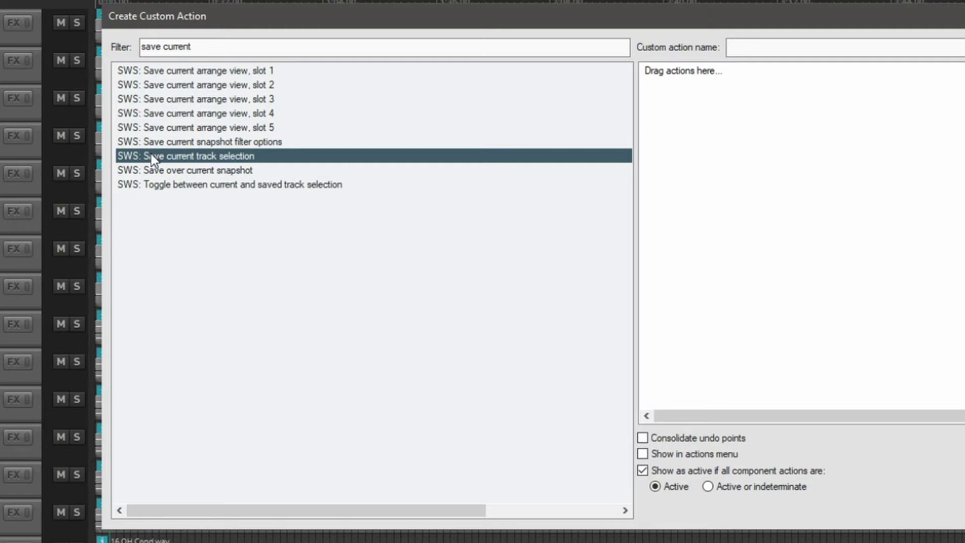
left_click_drag(151, 157, 716, 80)
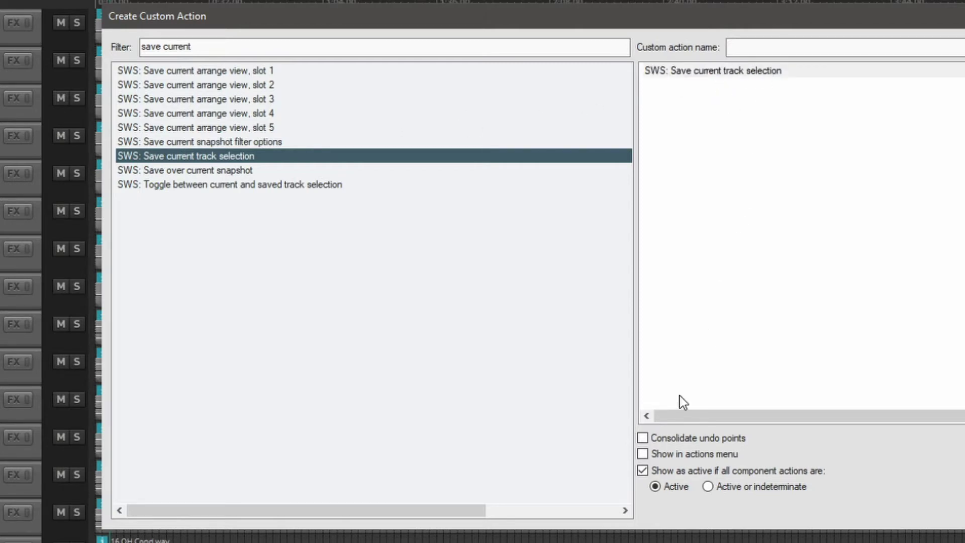
Add SWS: Insert track above selected tracks, then Xenakios/SWS: Rename selected tracks.
type("insert track abov")
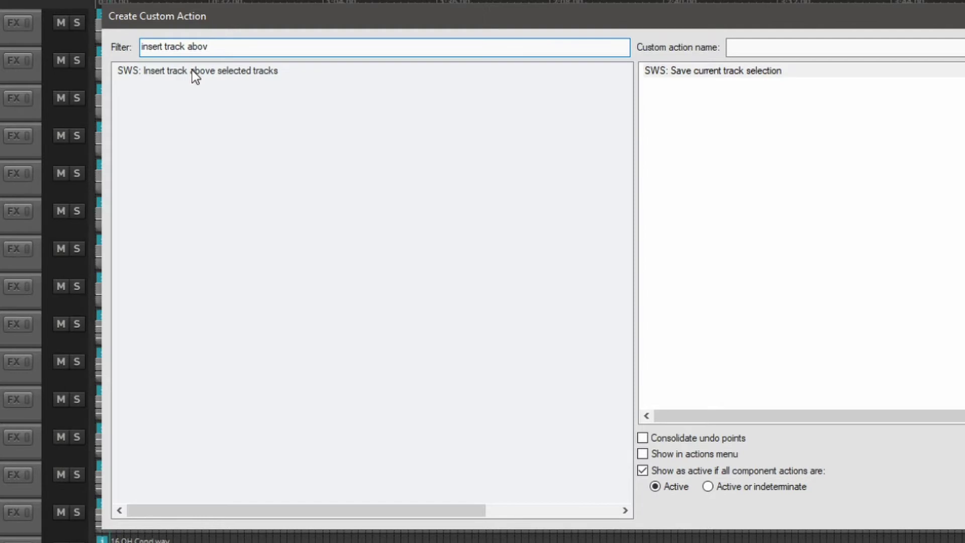
double_click(192, 70)
type("rename se")
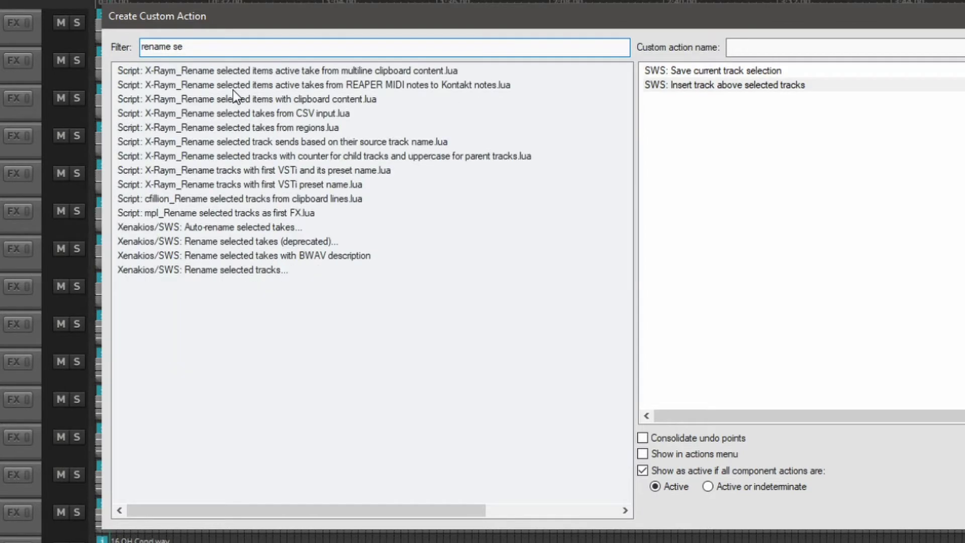
type("k")
key("BackSpace")
type("lected")
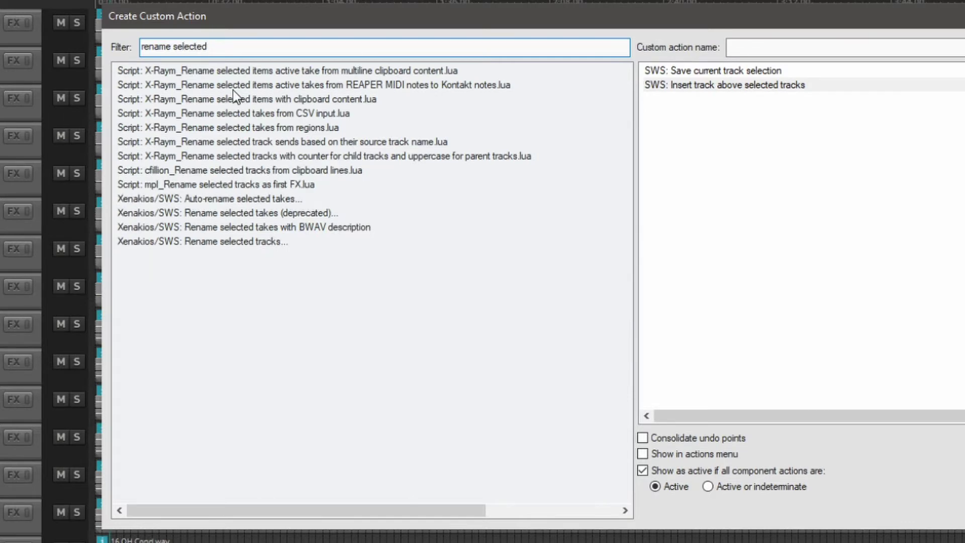
left_click_drag(201, 241, 732, 208)
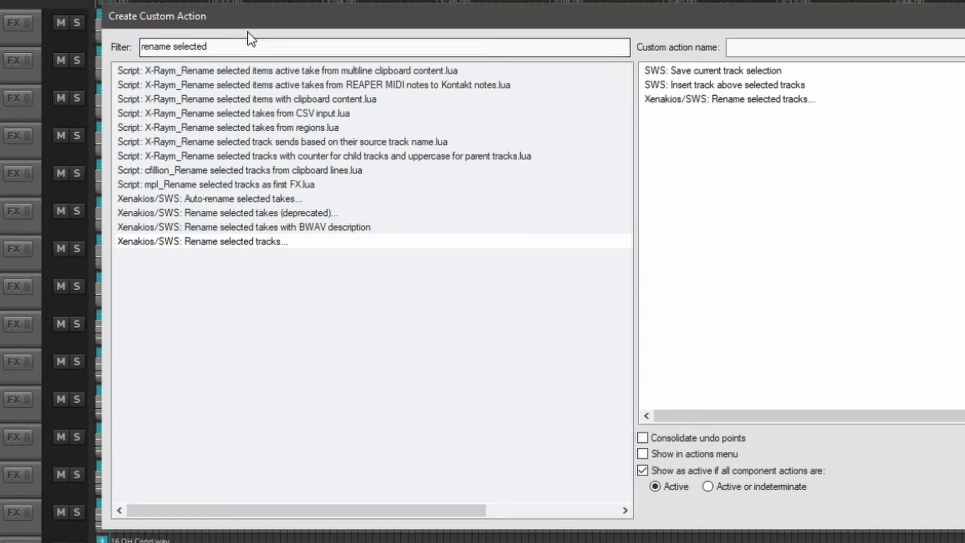
Add Restore saved track selection and Select previous tracks (keeping current selection) as steps.
left_click_drag(221, 45, 98, 58)
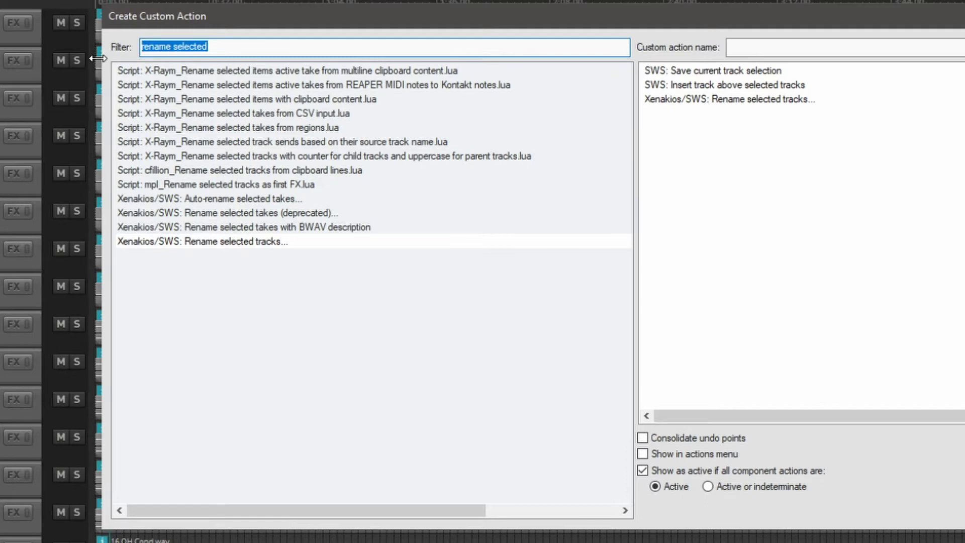
type("re")
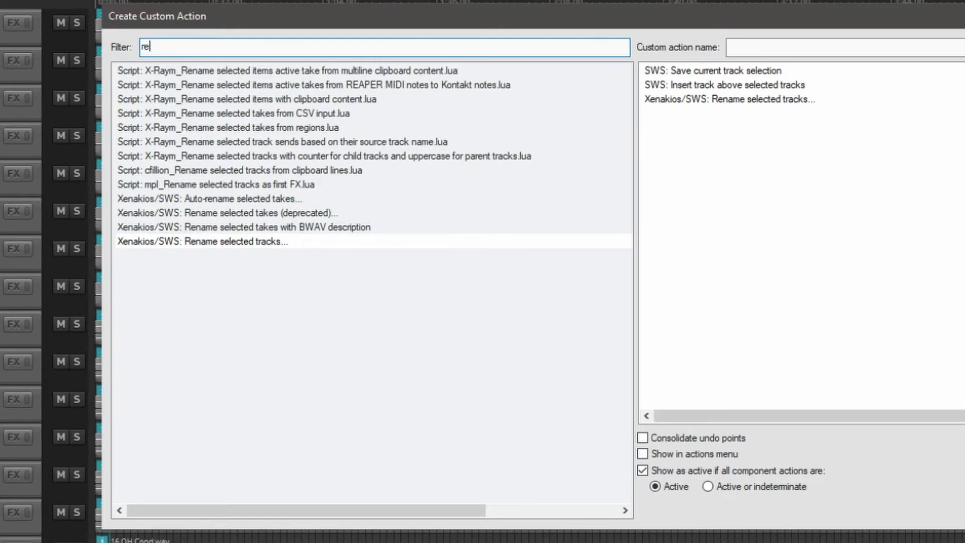
type("store")
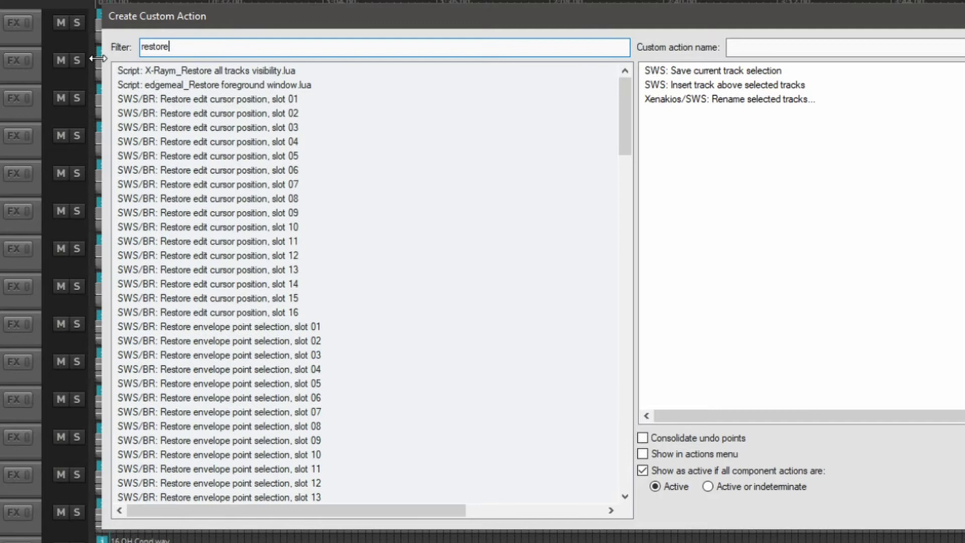
type(" saved")
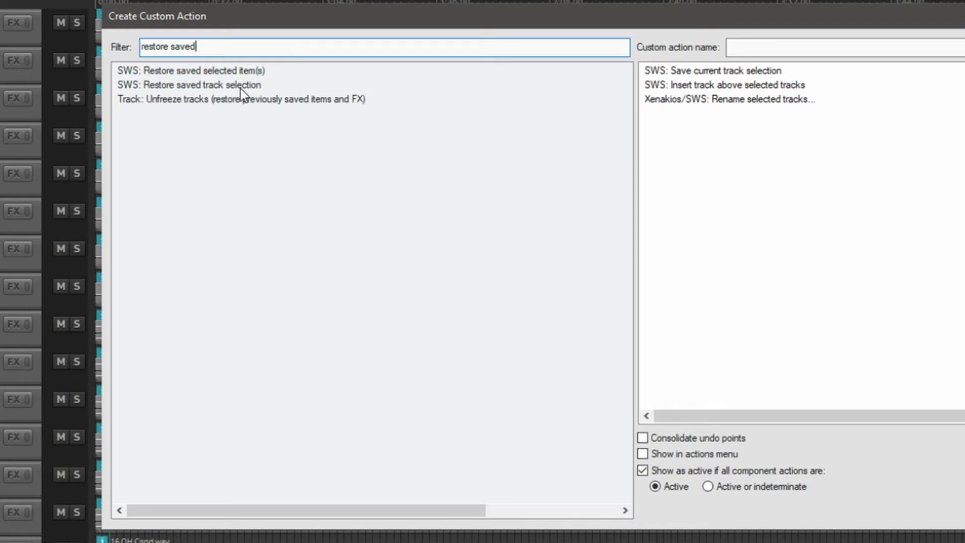
left_click_drag(241, 90, 742, 172)
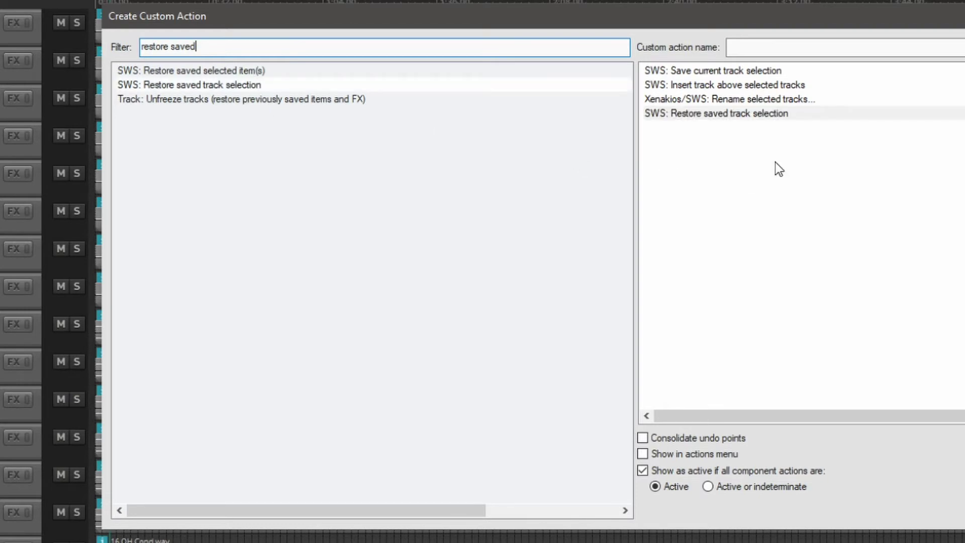
key("ctrl+a")
type("sele")
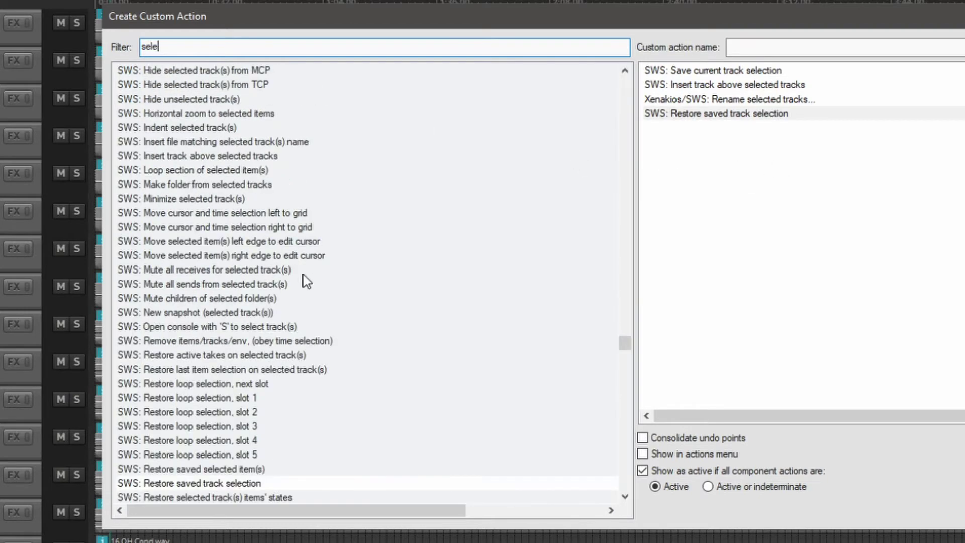
type("ct pre")
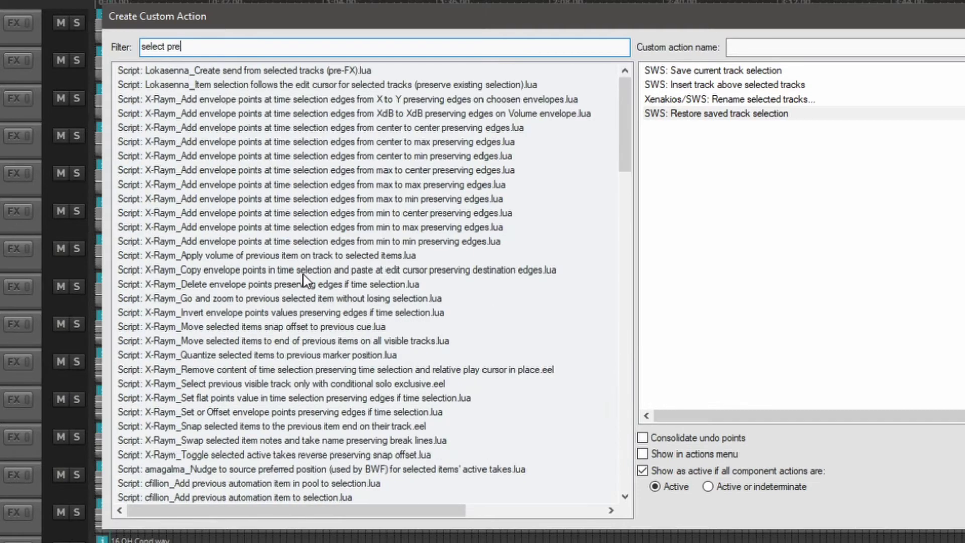
type("vious tracks")
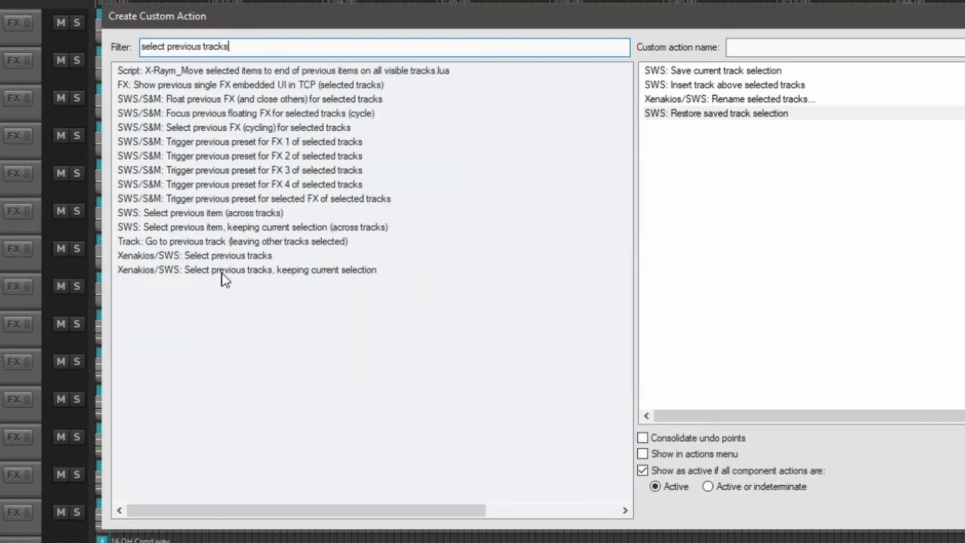
left_click_drag(222, 274, 683, 192)
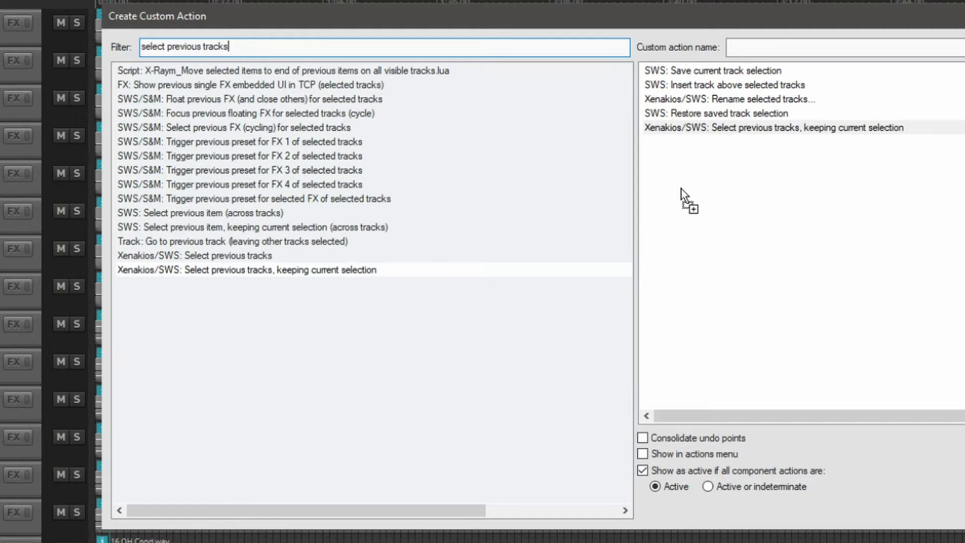
Add Select children of selected folder track(s) and SWS: Make folder from selected tracks.
key("BackSpace")
key("BackSpace")
key("BackSpace")
key("BackSpace")
key("BackSpace")
key("BackSpace")
key("BackSpace")
key("BackSpace")
key("BackSpace")
key("BackSpace")
key("BackSpace")
key("BackSpace")
key("BackSpace")
key("BackSpace")
key("BackSpace")
type("children")
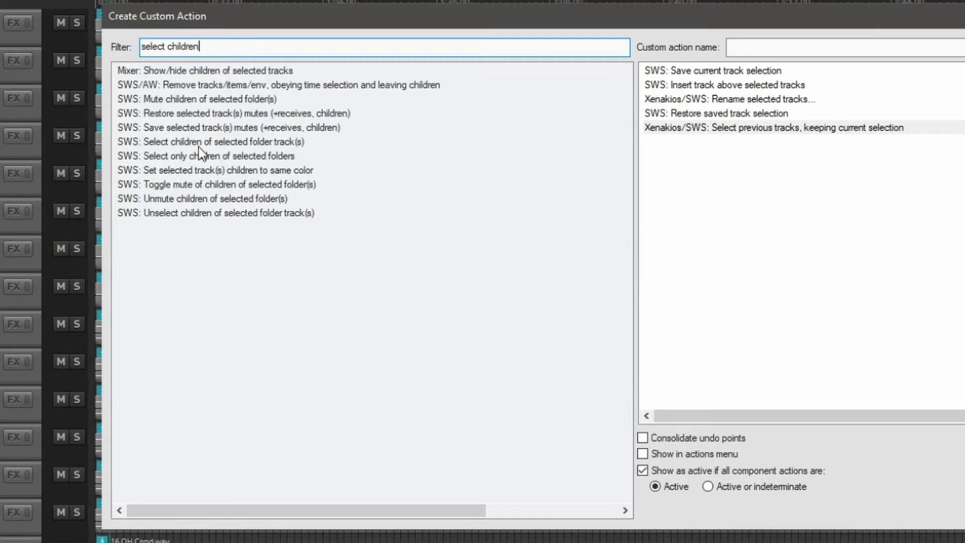
left_click_drag(200, 141, 715, 195)
left_click_drag(207, 47, 142, 46)
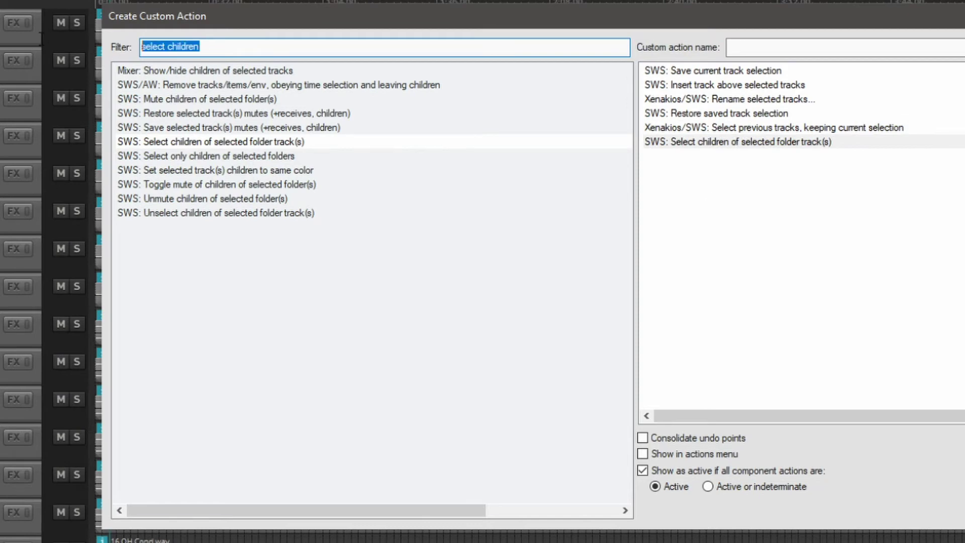
type("make ")
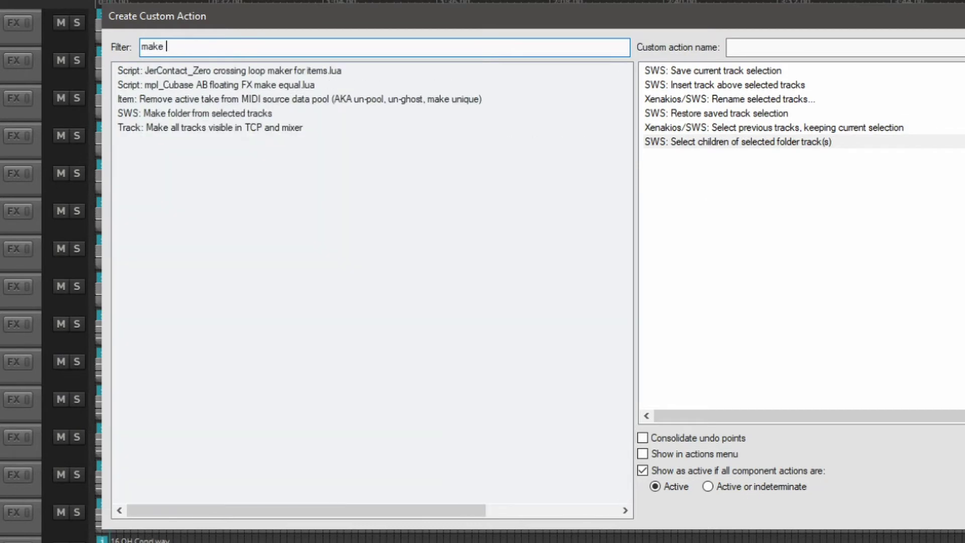
type("folder")
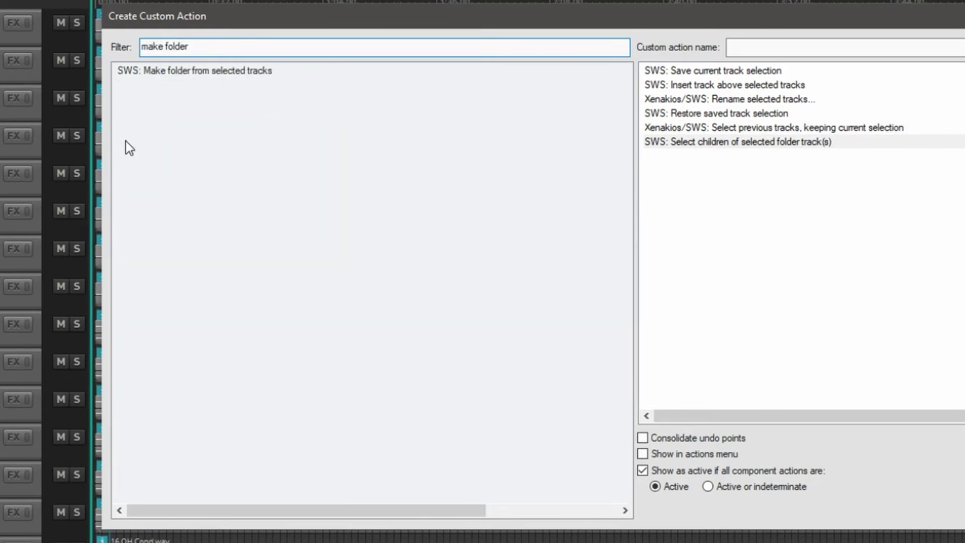
left_click_drag(170, 72, 928, 297)
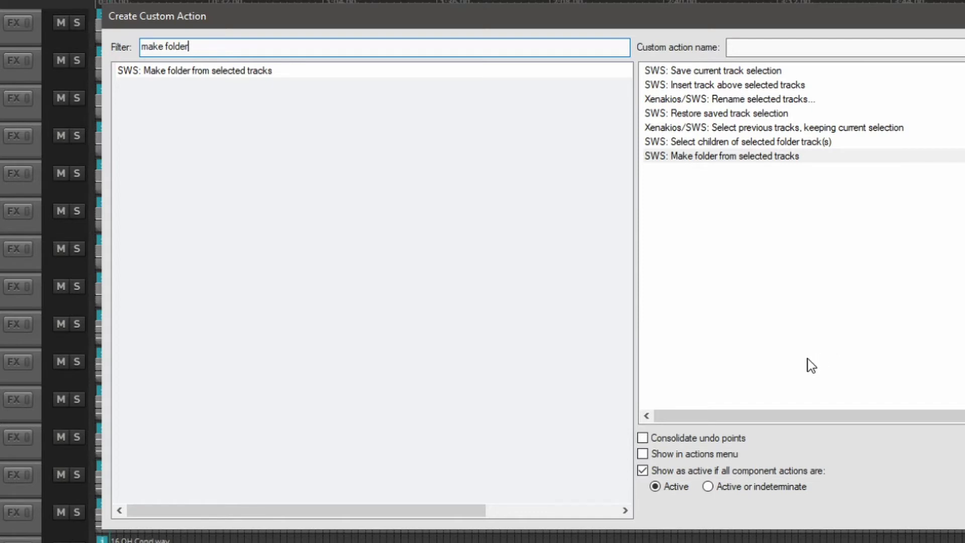
Enable Consolidate undo points and Show in actions menu, and begin naming it 'Create Folder'.
left_click(643, 437)
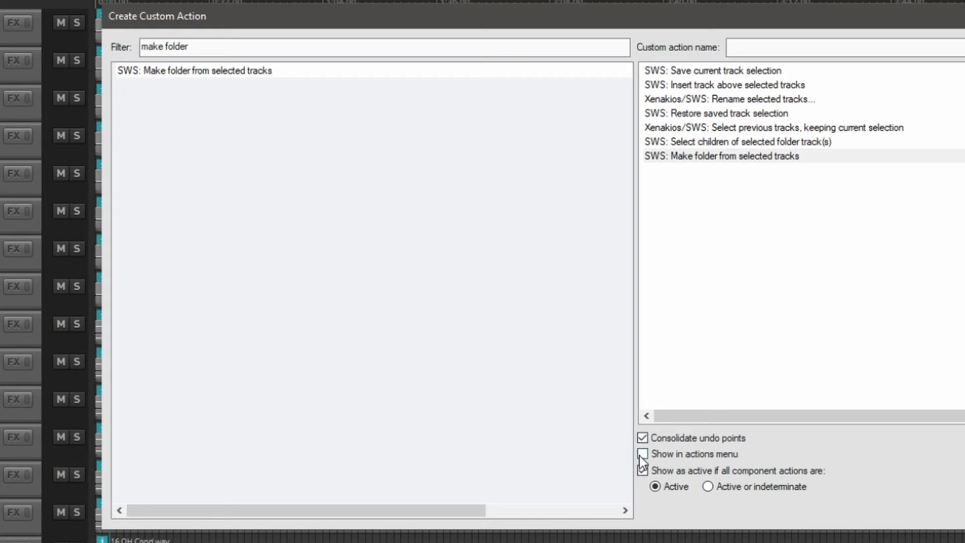
left_click(160, 6)
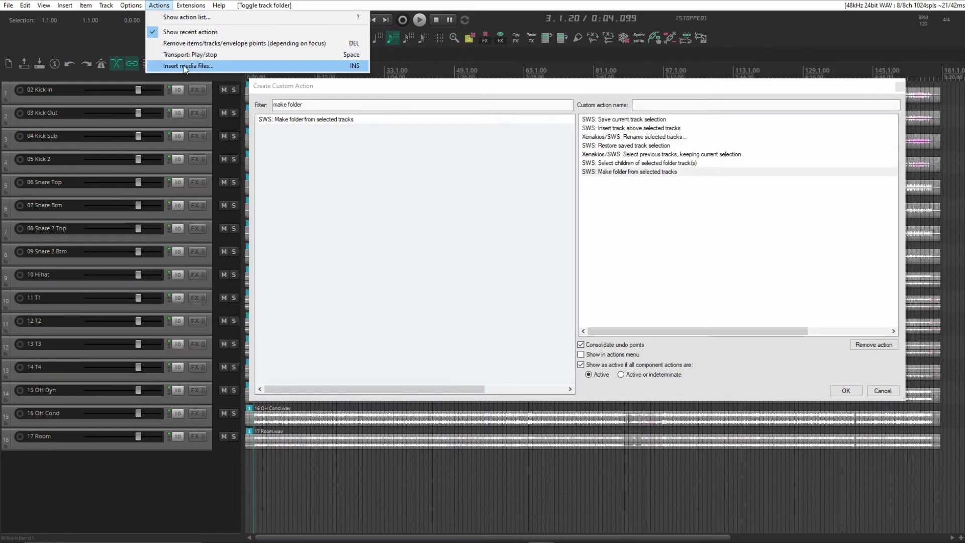
left_click(160, 6)
left_click(581, 357)
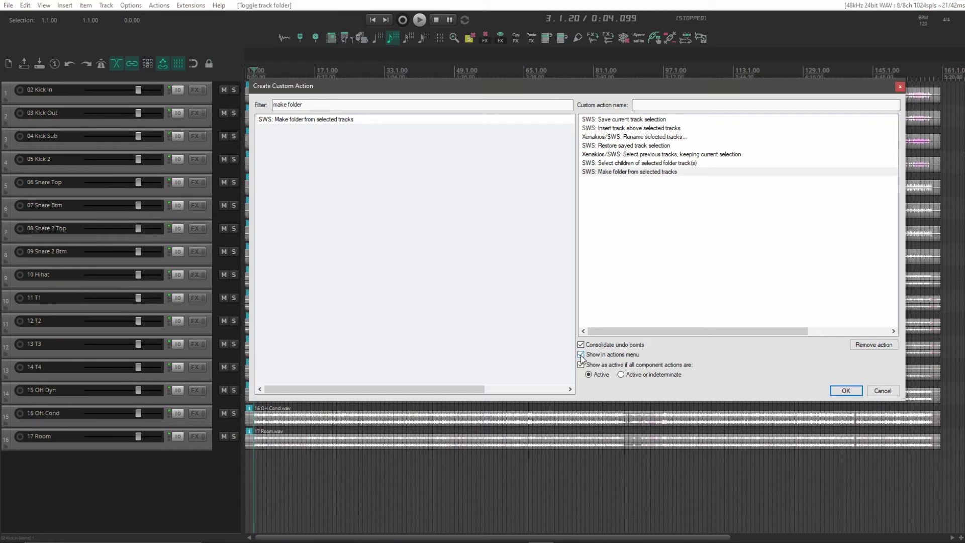
left_click(653, 105)
type("Create")
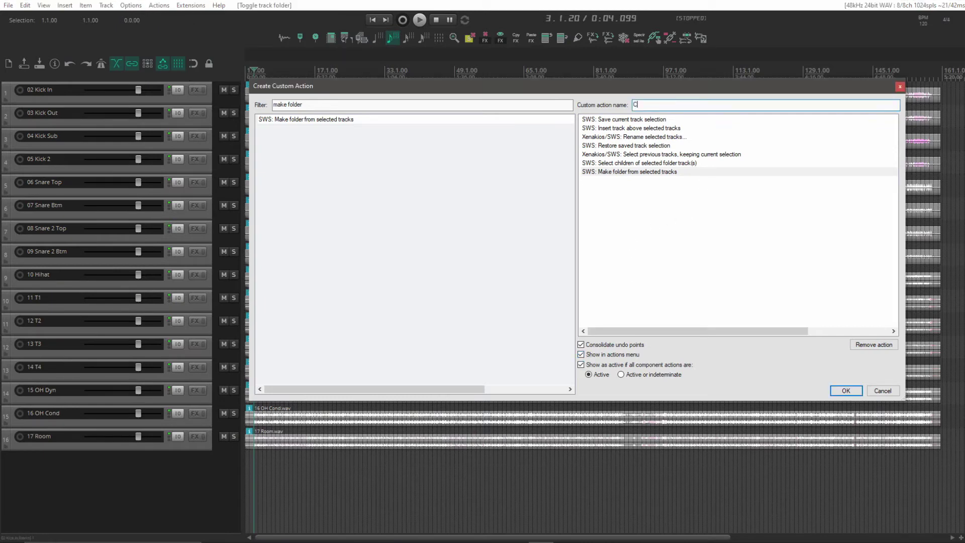
type(" Folder")
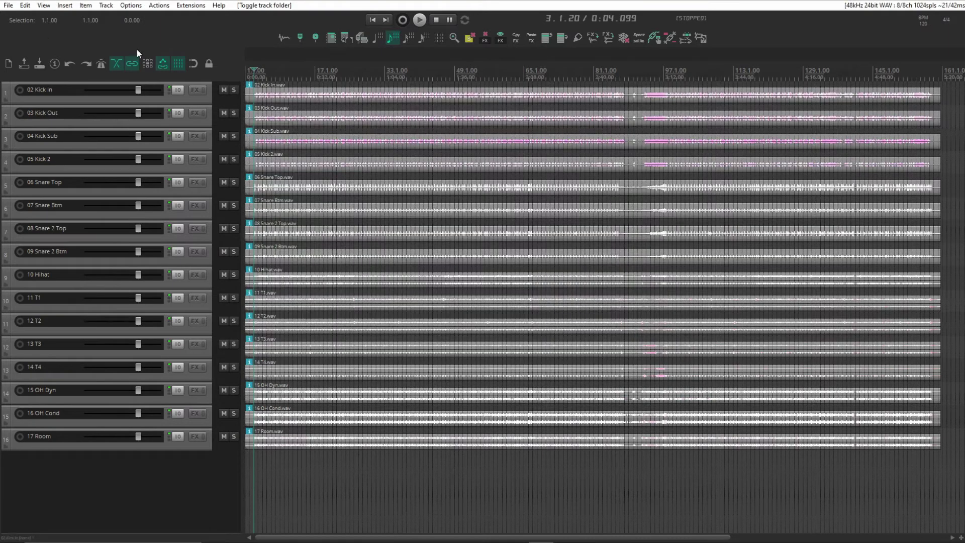
Assign Ctrl+Shift+F to the custom action in the action list, overriding the existing mapping.
left_click(151, 6)
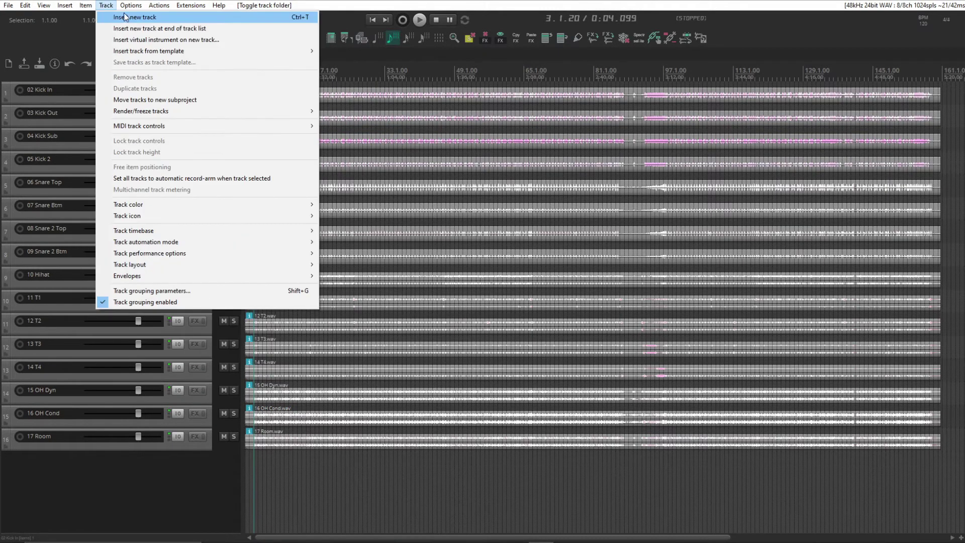
key("shift+slash")
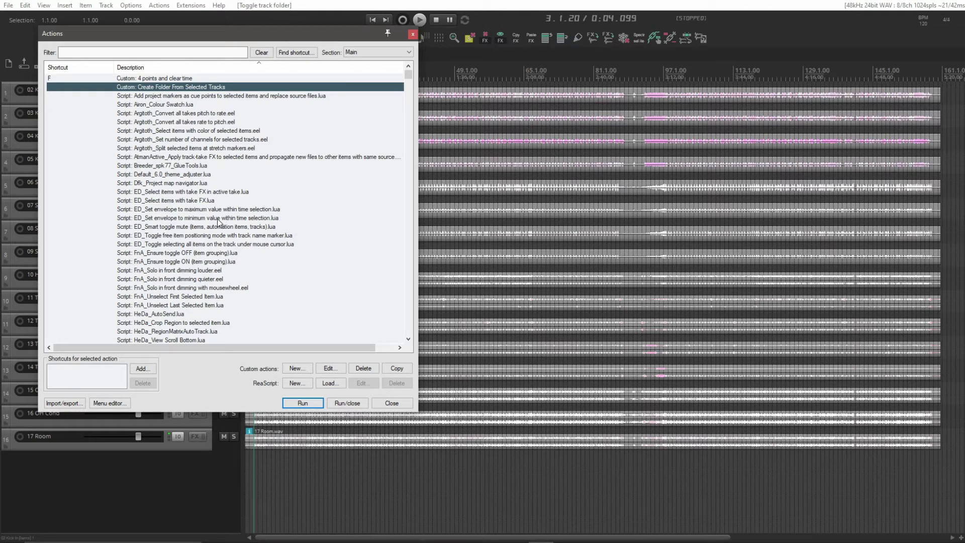
left_click(145, 371)
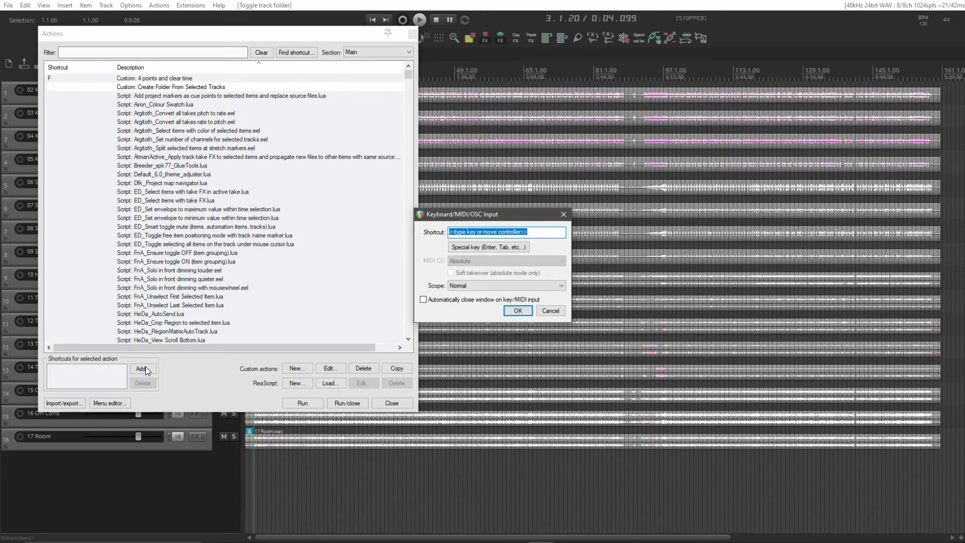
key("ctrl+shift+f")
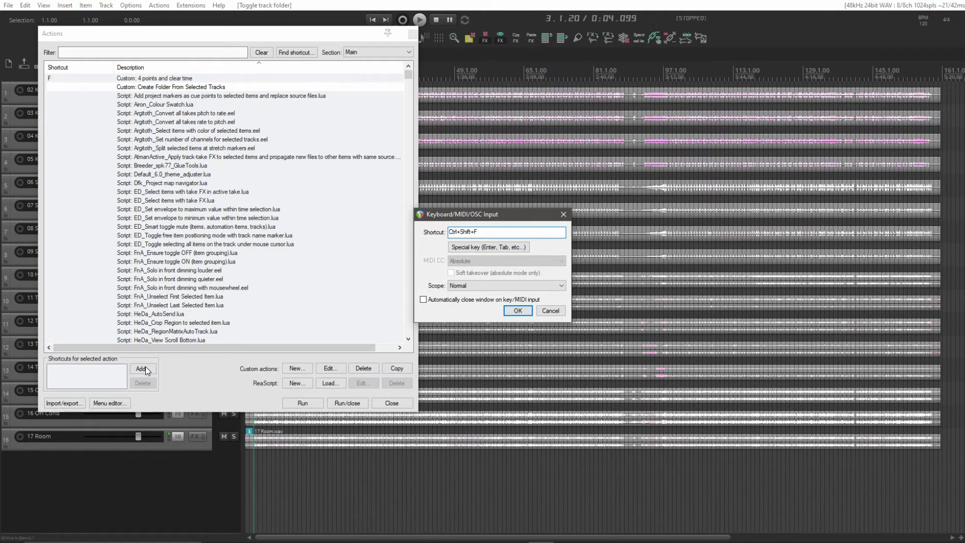
key("Return")
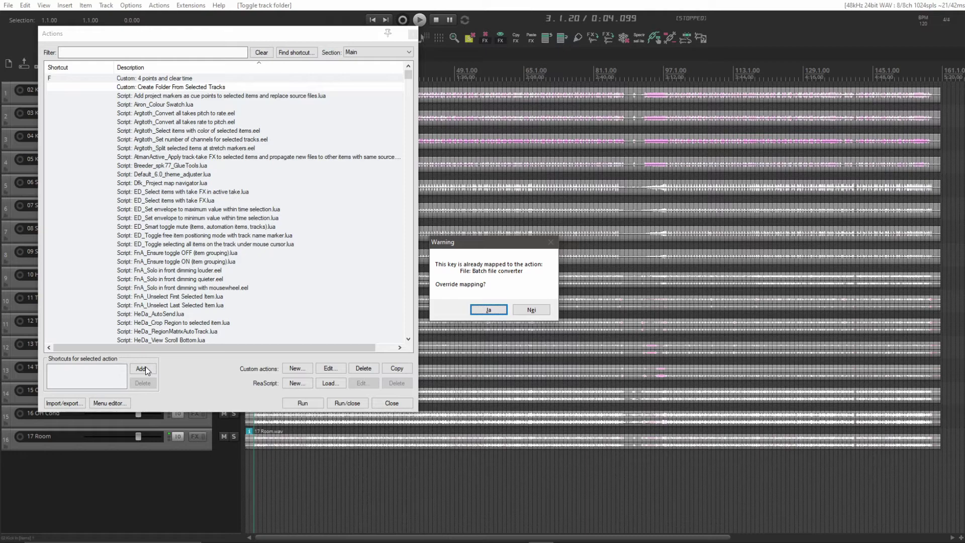
key("Return")
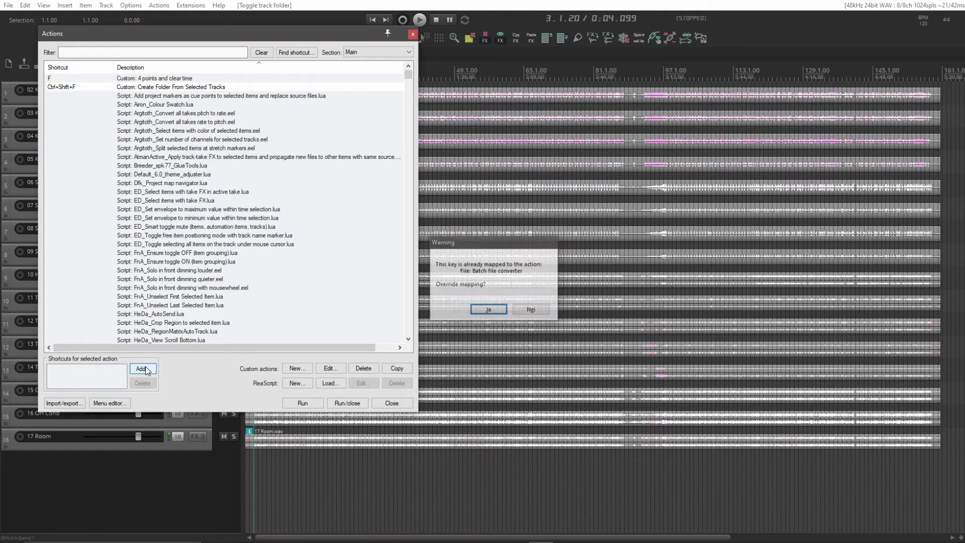
key("Escape")
right_click(717, 38)
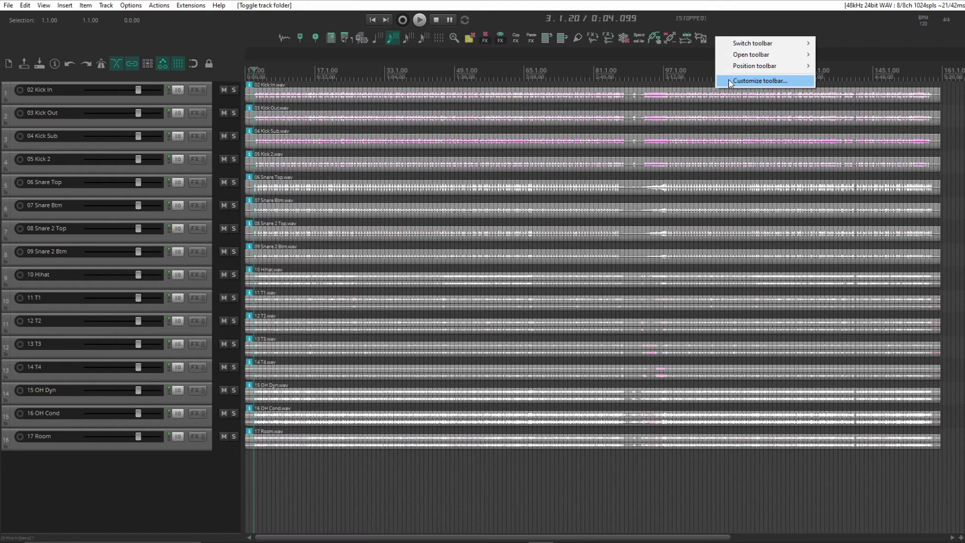
In toolbar customization, add the Create Folder From Selected Tracks action.
left_click(730, 82)
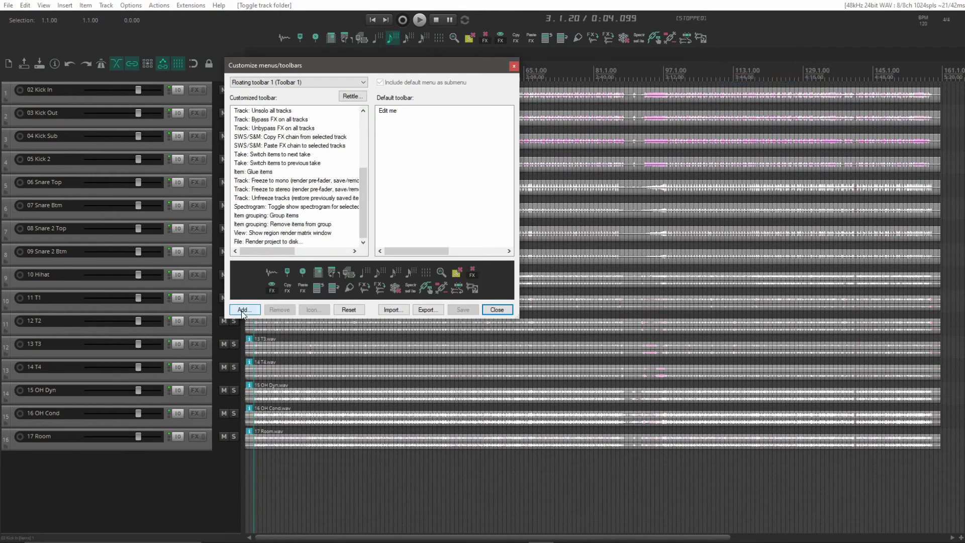
left_click(243, 310)
left_click(176, 88)
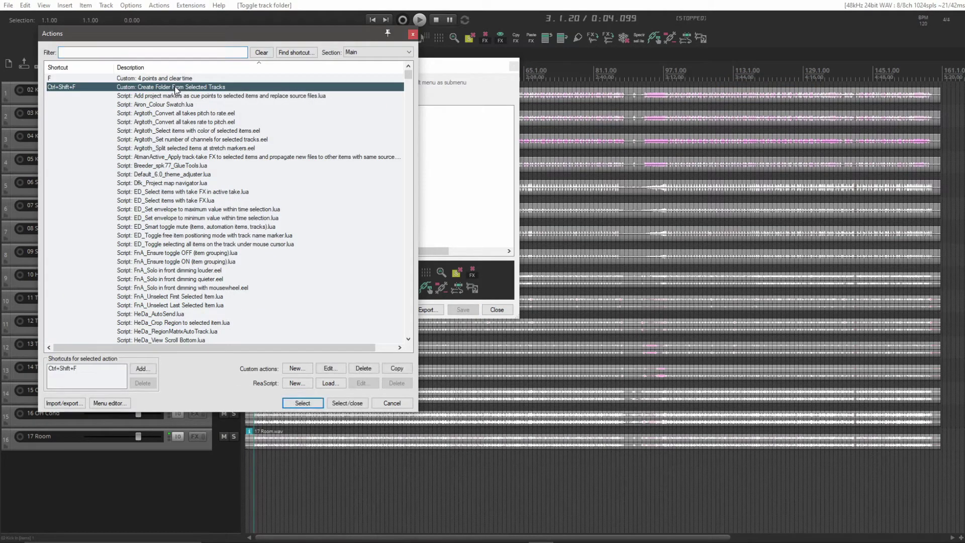
left_click(347, 404)
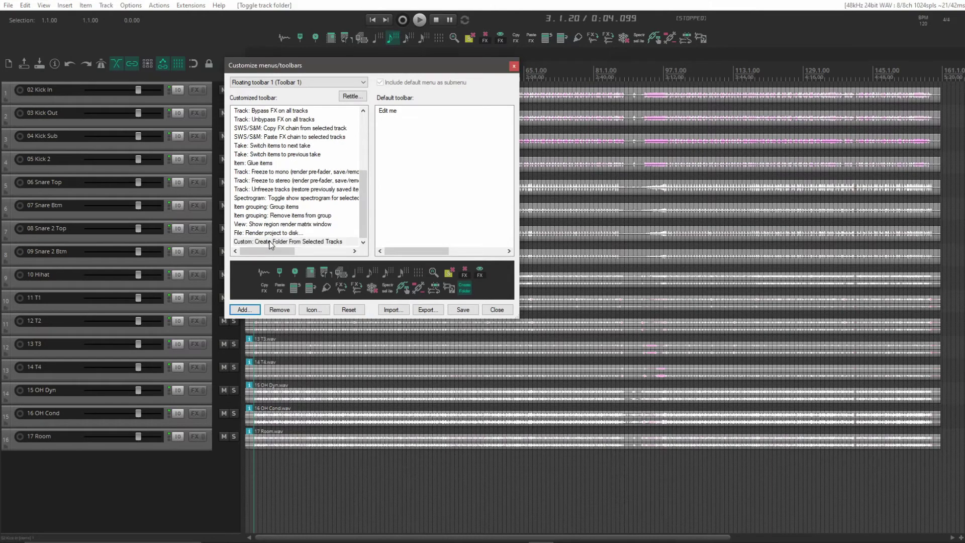
Give the new button the text label 'Create Folder' and save the toolbar.
left_click(271, 242)
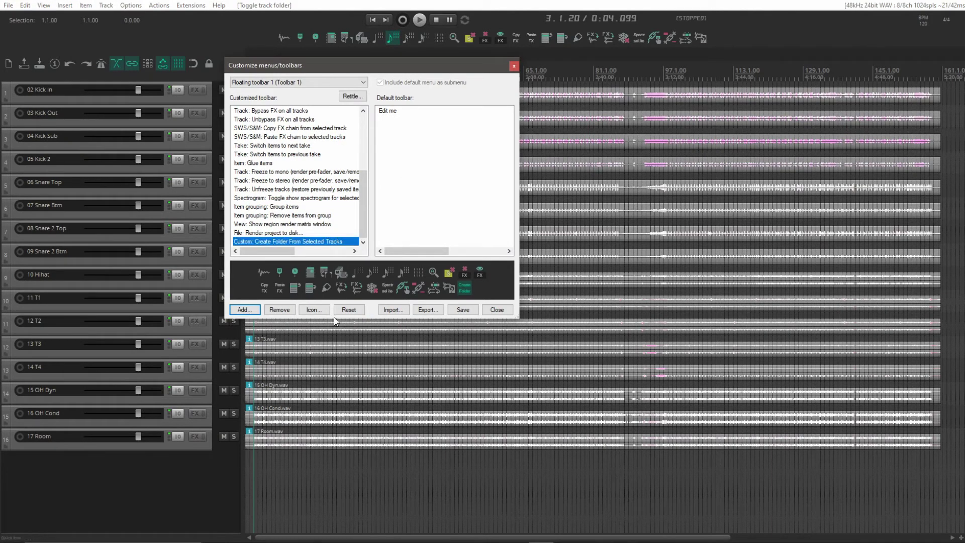
left_click(317, 312)
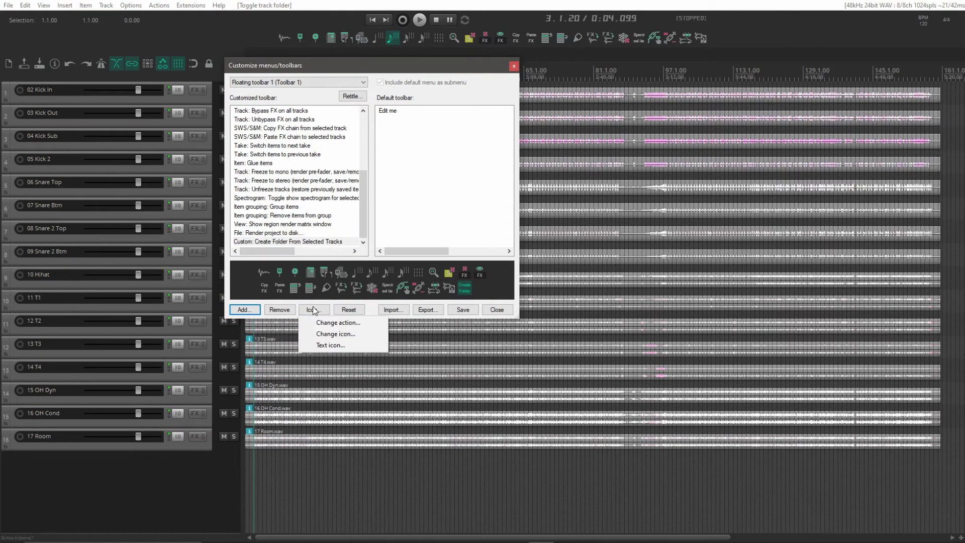
left_click(325, 345)
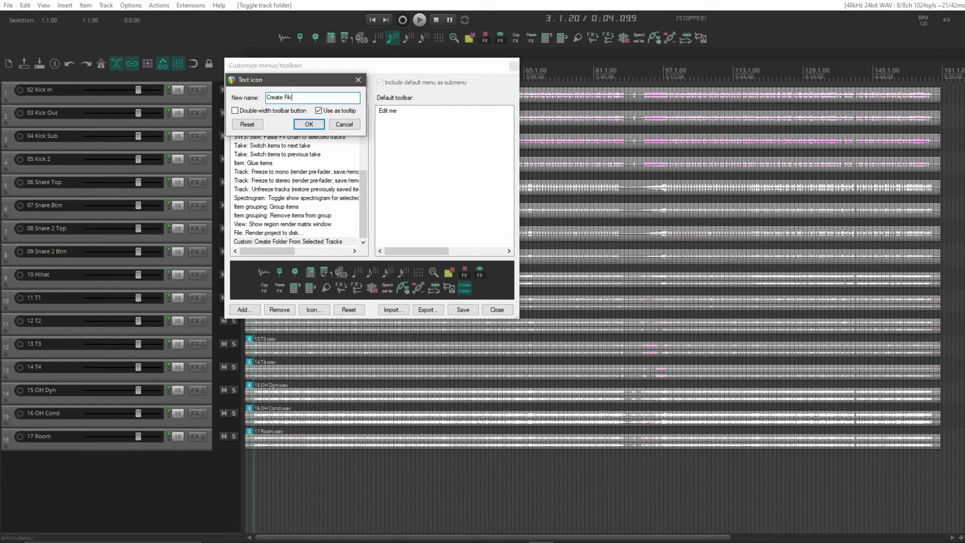
key("BackSpace")
key("BackSpace")
type("older")
left_click(308, 124)
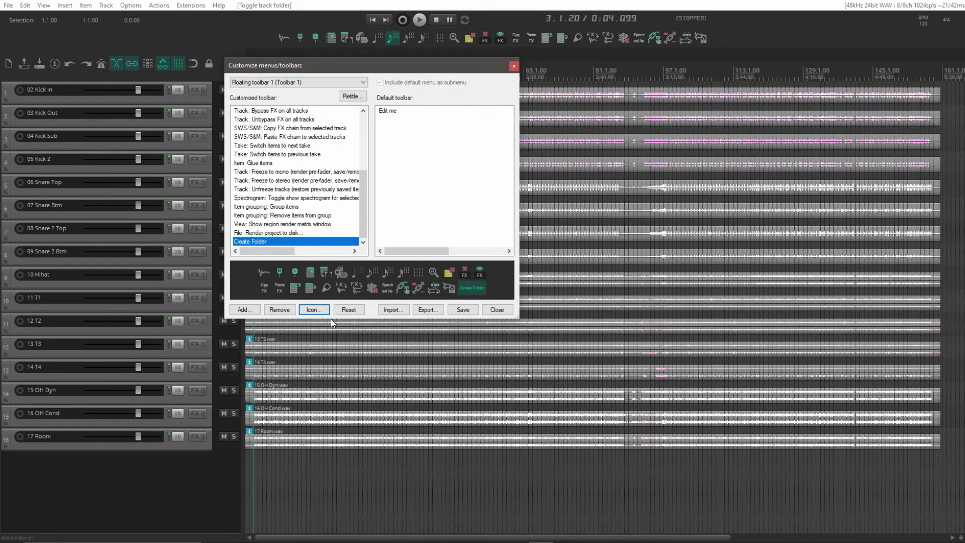
left_click(463, 310)
left_click(496, 310)
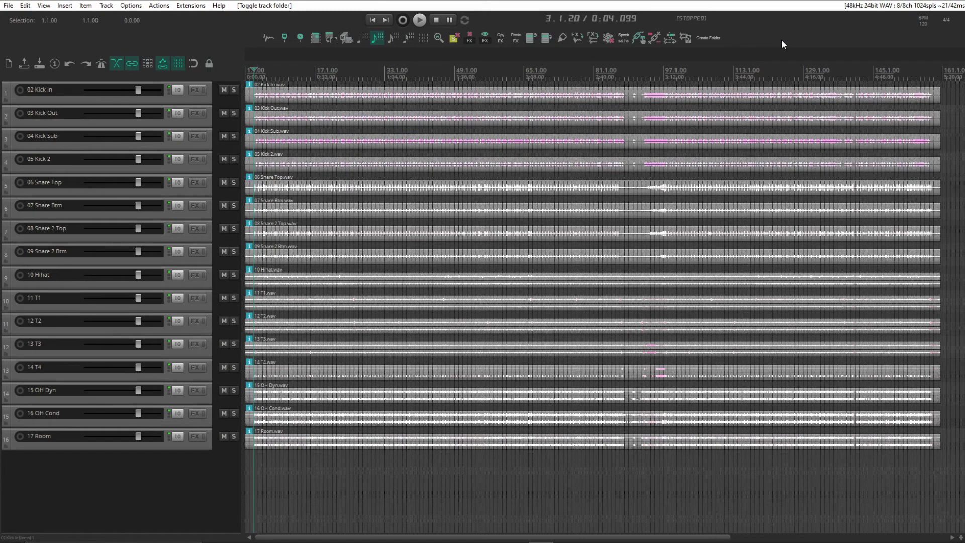
Select tracks 02 Kick In to 17 Room, run Create Folder, and name the folder DRUMS GRP.
left_click(194, 97)
left_click(189, 448, "shift")
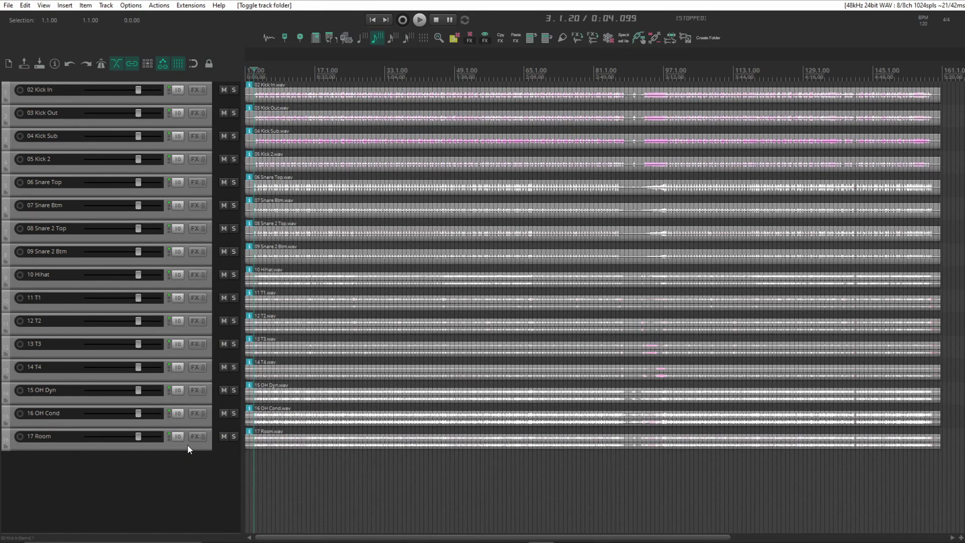
left_click(702, 40)
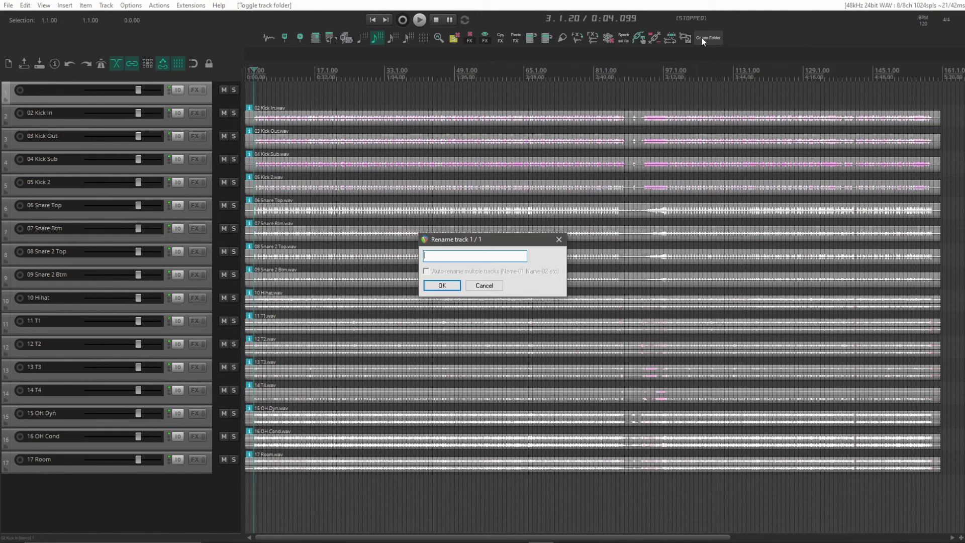
type("DRUMS GRP")
key("Return")
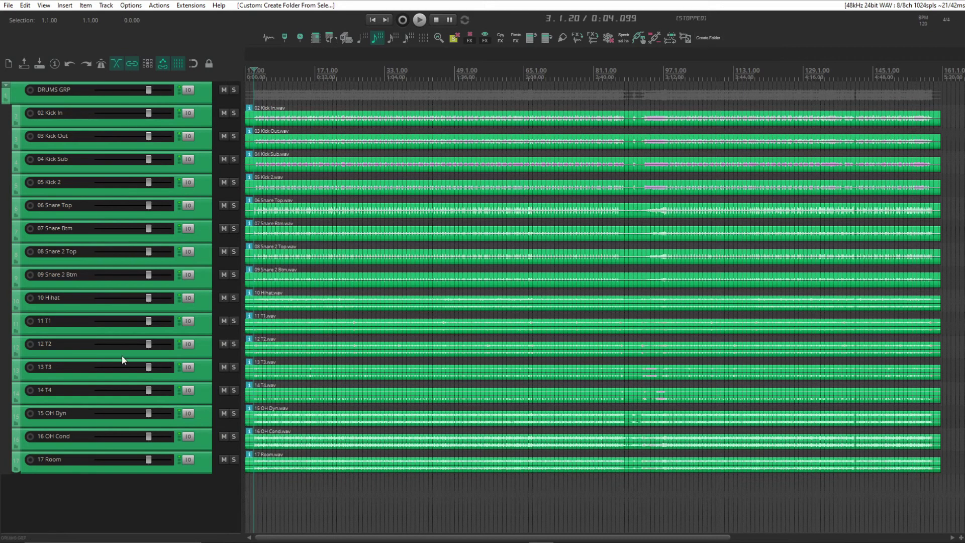
Select 17 Room, insert empty track 18 below it, and clear the selection.
left_click(34, 469)
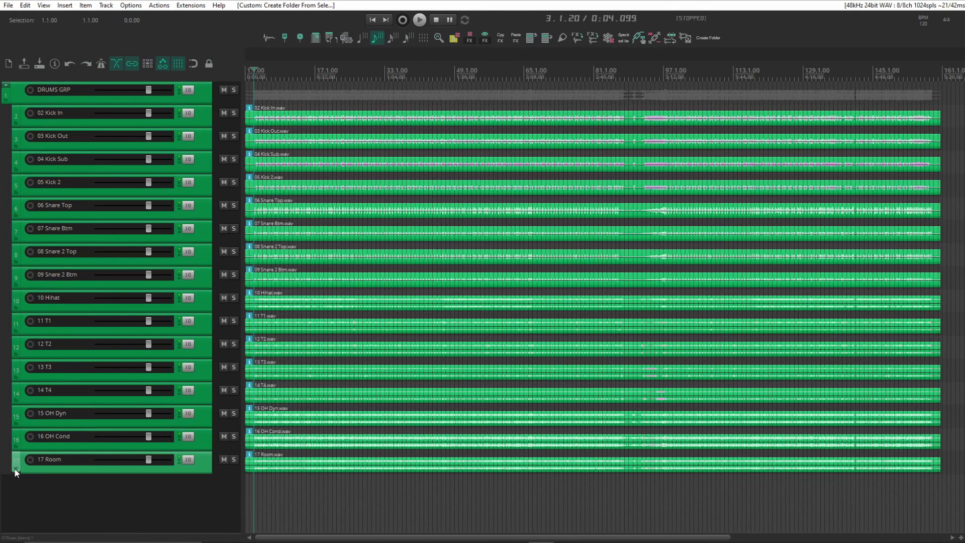
double_click(51, 493)
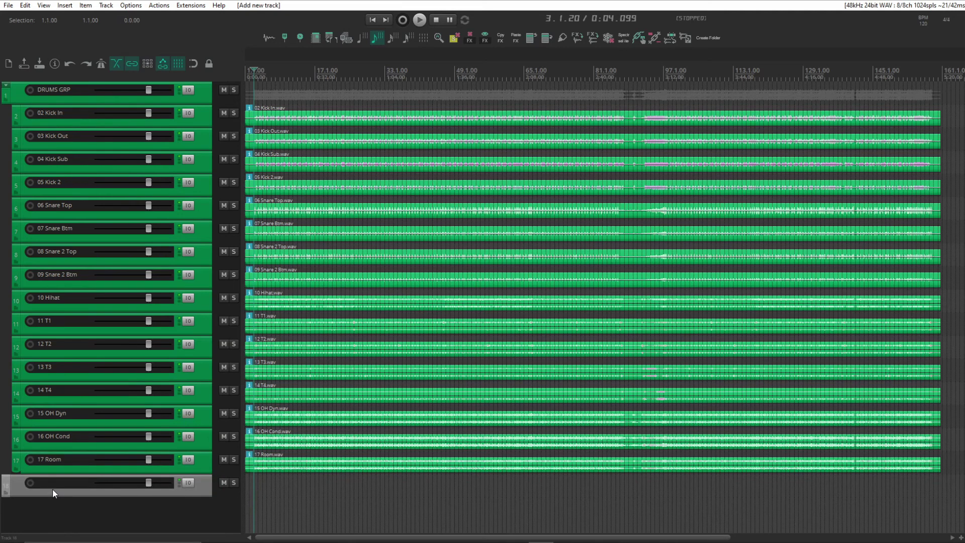
left_click(223, 522)
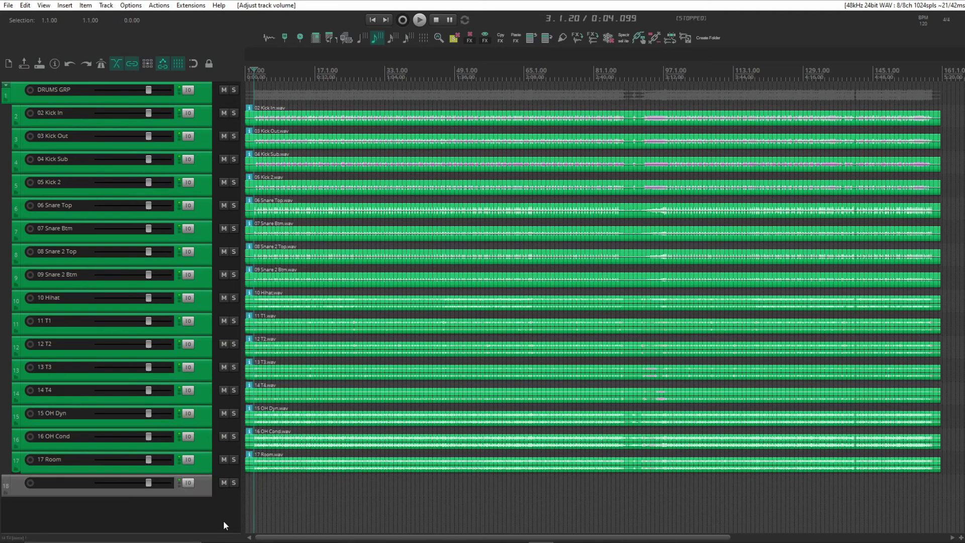